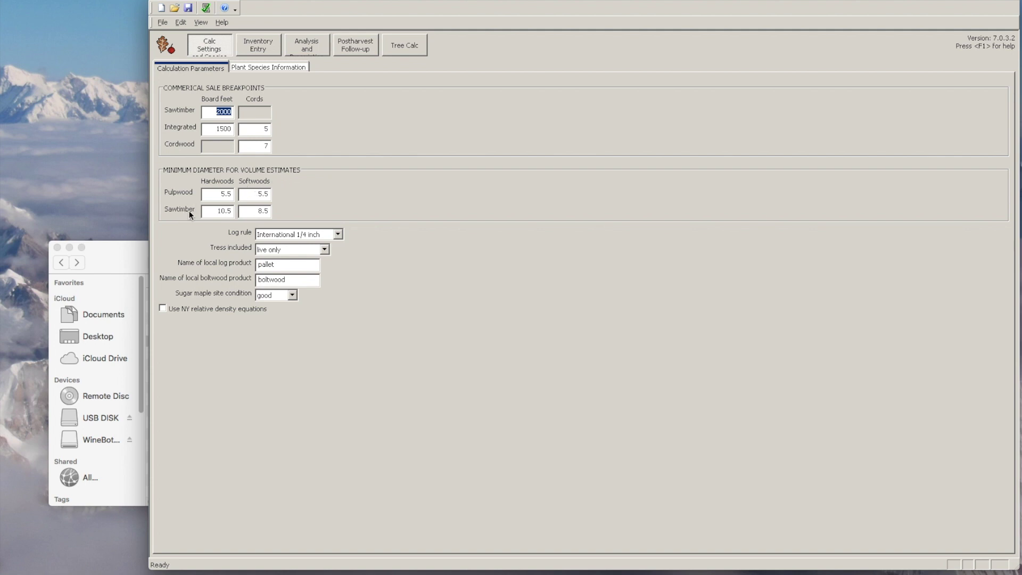
- Set the minimum sawtimber diameter for softwoods to 11.6
click(250, 211)
key(BackSpace)
key(BackSpace)
key(BackSpace)
text(11.6)
- Go to inventory entry, saving the modified calculation settings over the existing trial run 1.def7 file
click(257, 45)
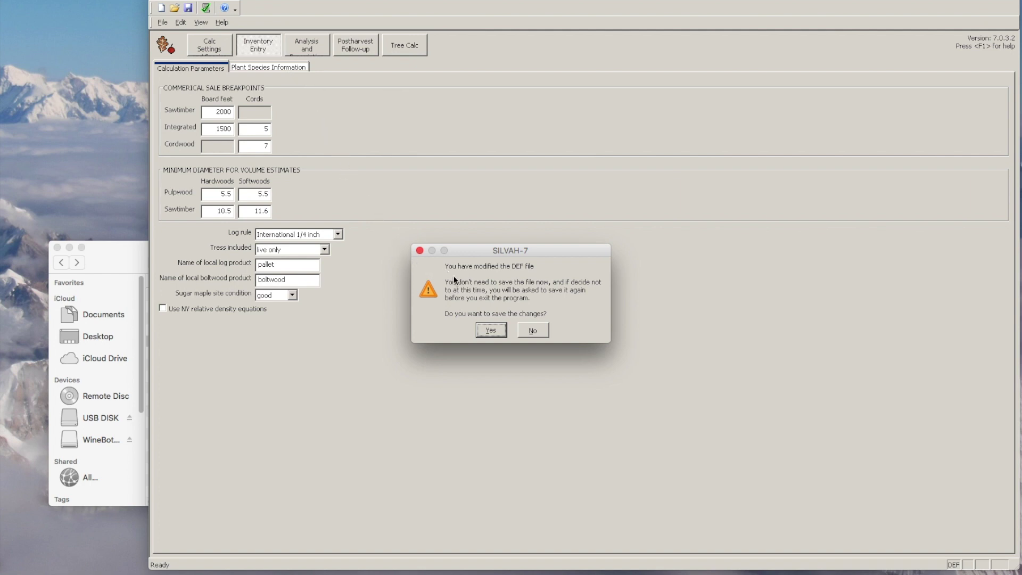
click(487, 330)
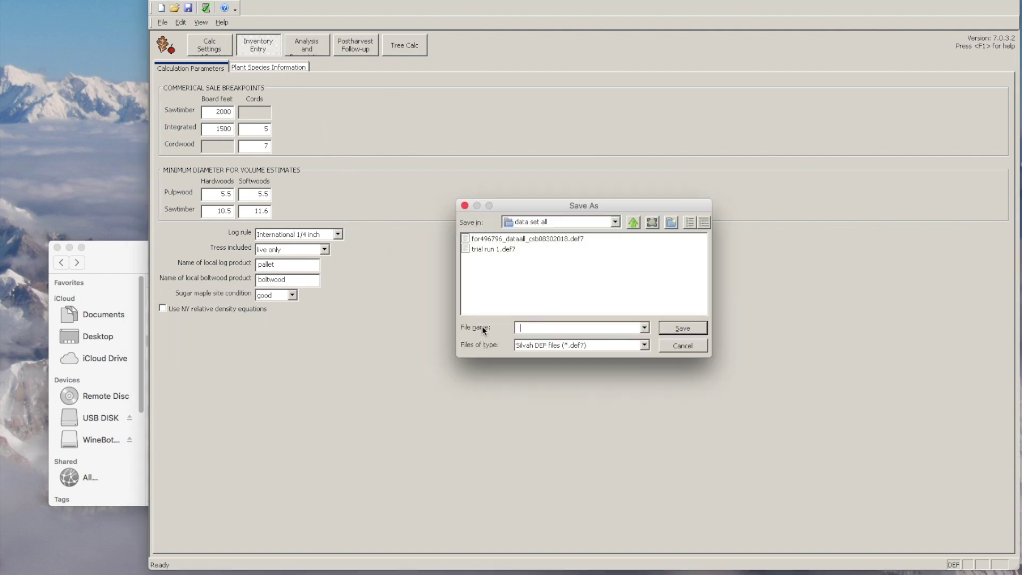
click(490, 250)
click(673, 329)
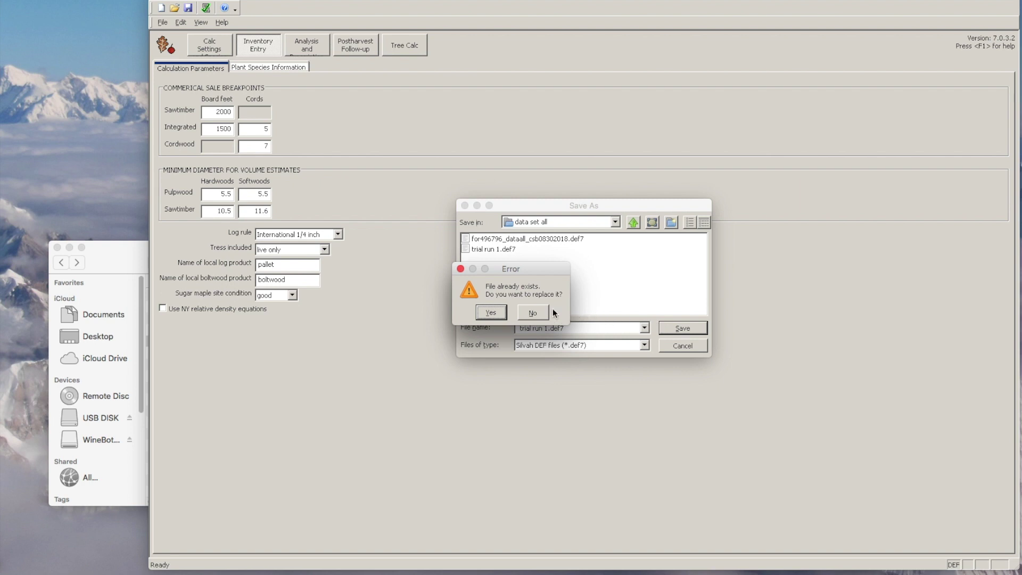
click(491, 313)
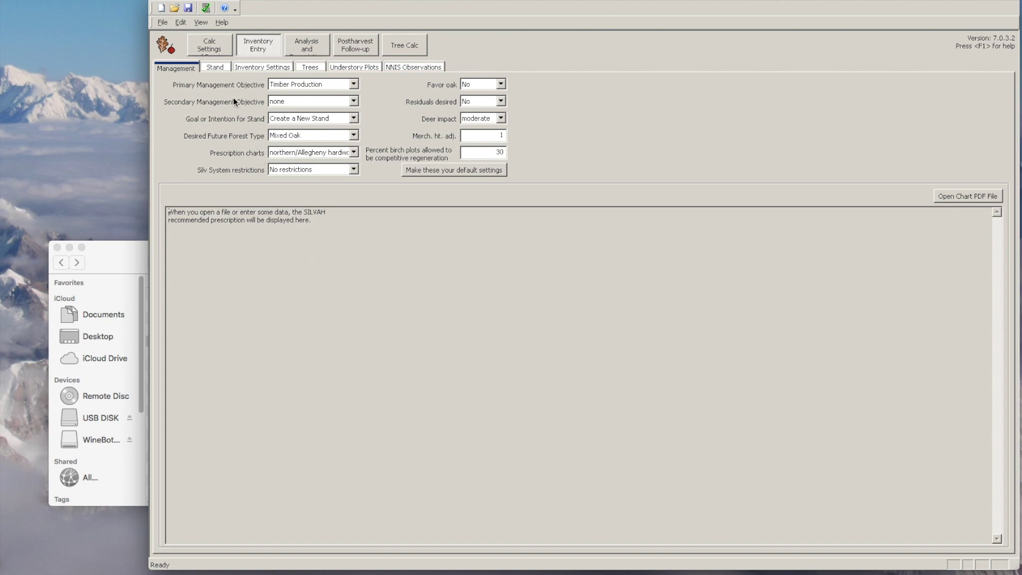
- Name the stand "norway spruce data" and set its area to 1 and its age to 85
click(217, 68)
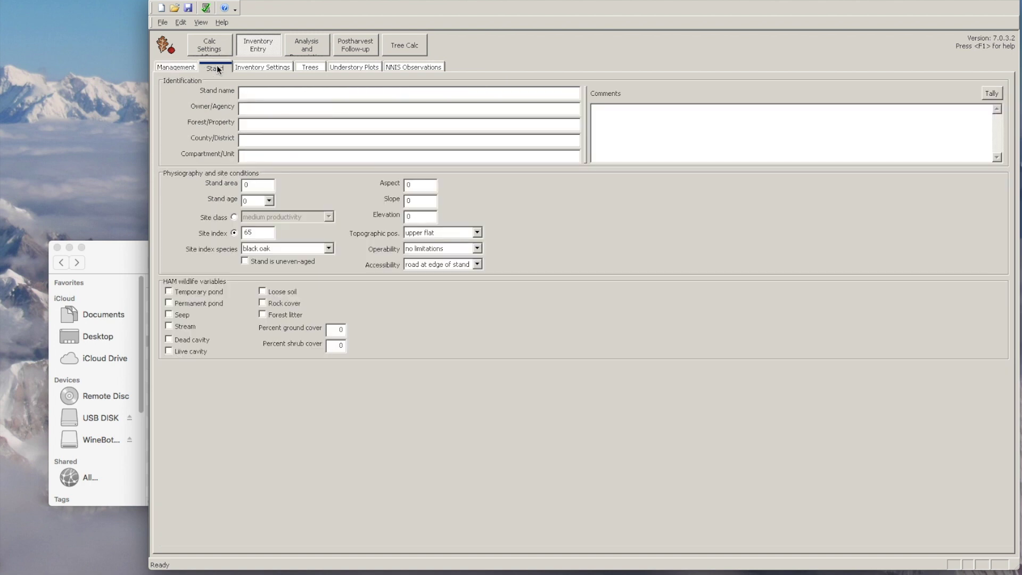
text(norway spruce data)
click(258, 185)
click(268, 201)
drag(271, 219, 272, 234)
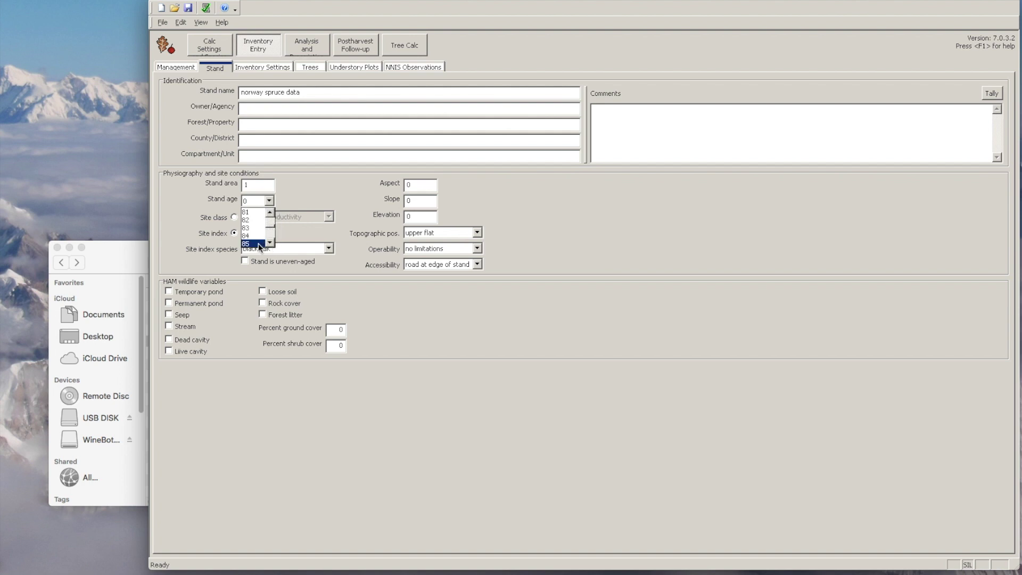
click(257, 244)
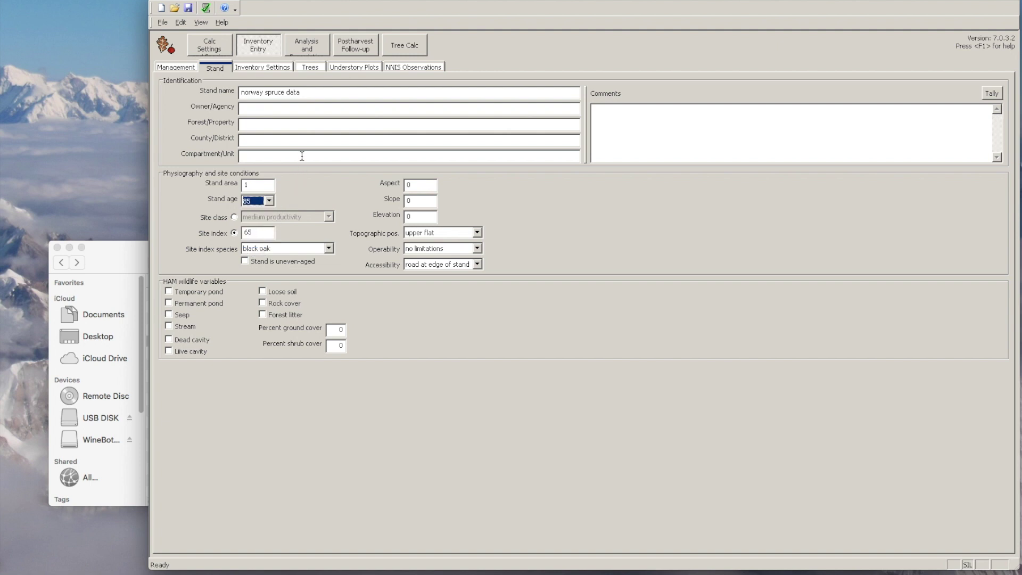
- Set the overstory cruise to fixed area plots with a plot size of 1
click(270, 67)
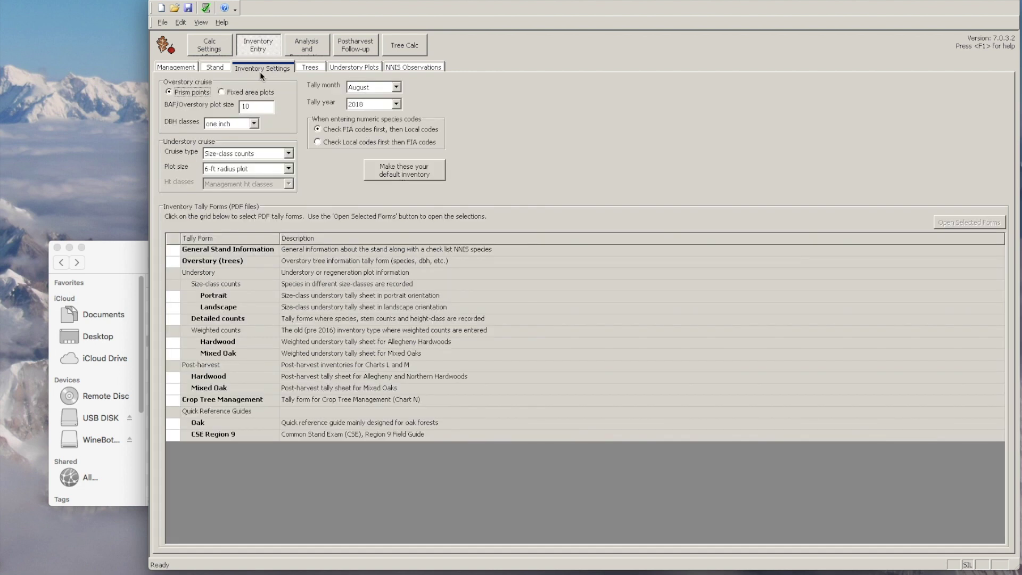
click(222, 92)
click(243, 106)
key(Delete)
key(Delete)
text(5)
text(1)
- Add the first tree record to the overstory tally with species PIAB, DBH 7 and count 5
click(311, 67)
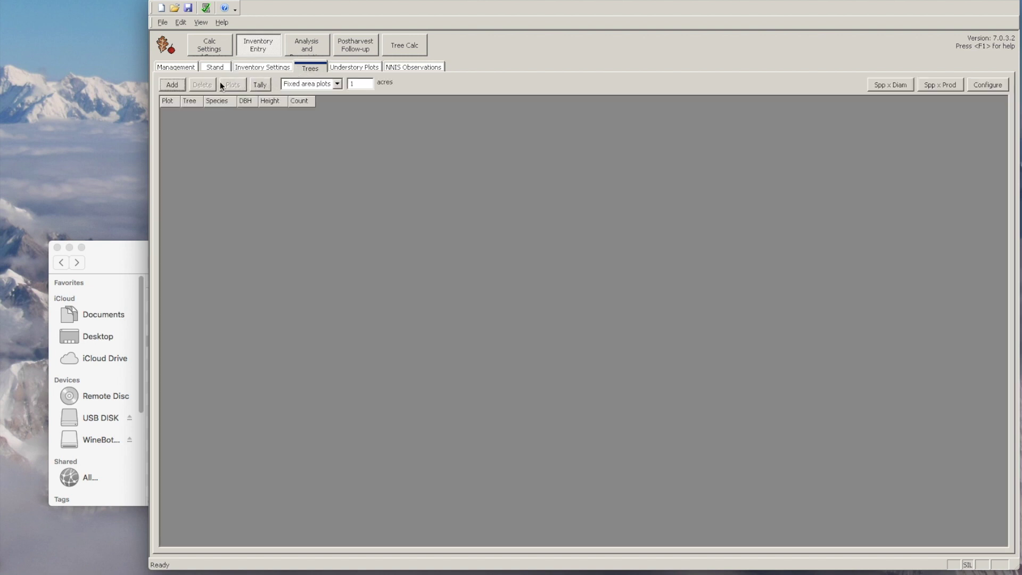
click(178, 87)
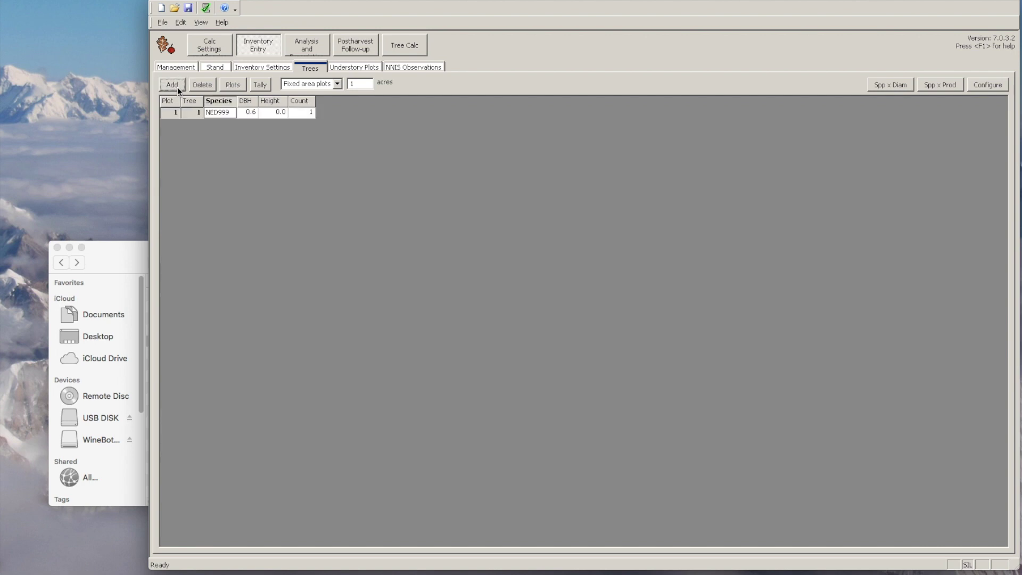
click(188, 115)
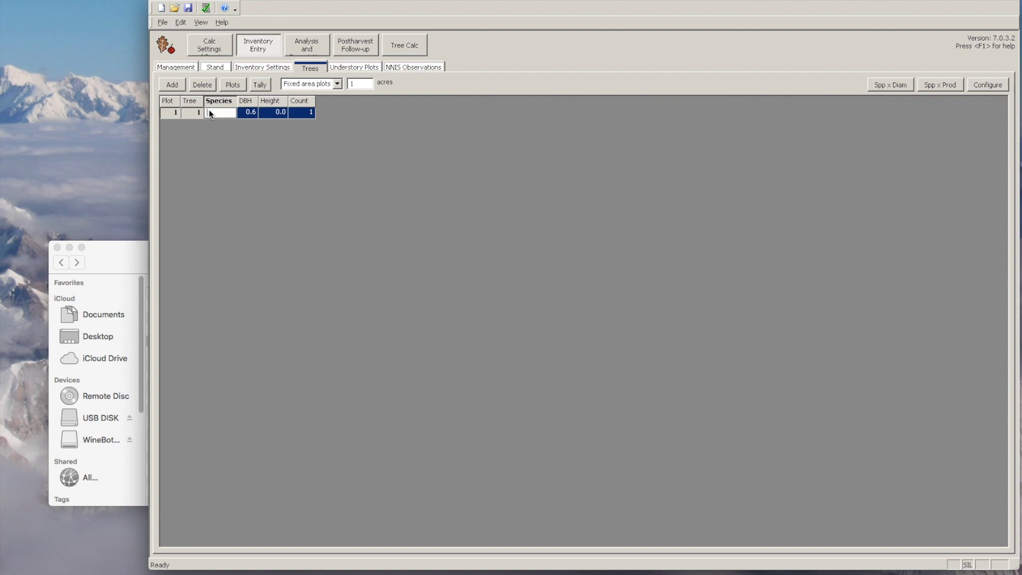
text(ieb)
key(Tab)
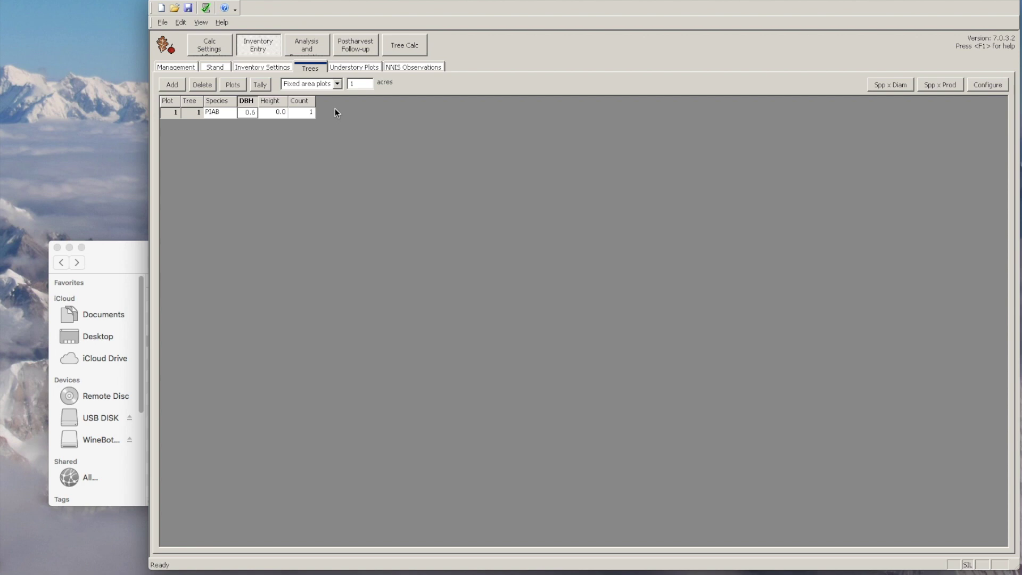
text(7)
key(Tab)
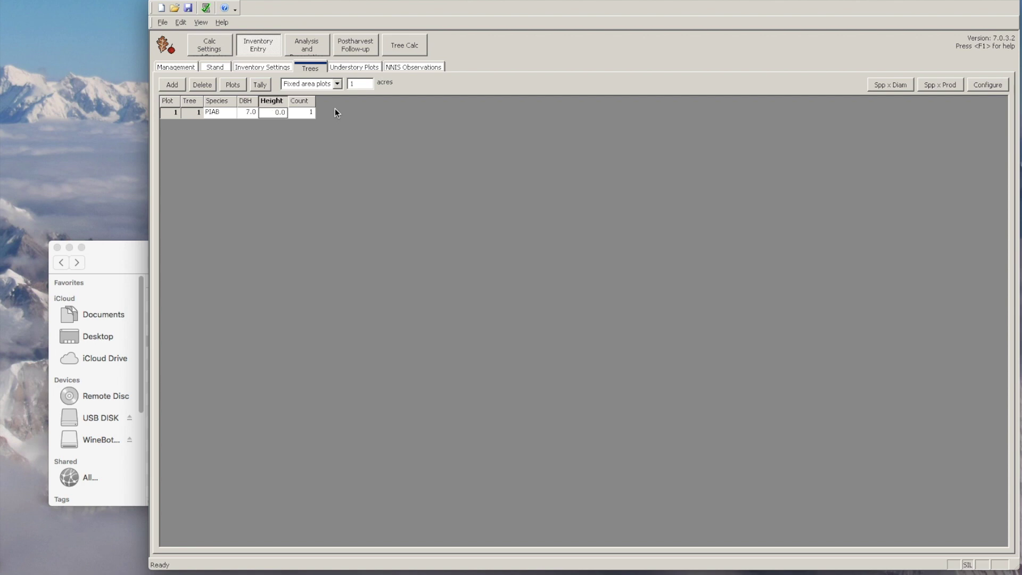
key(Tab)
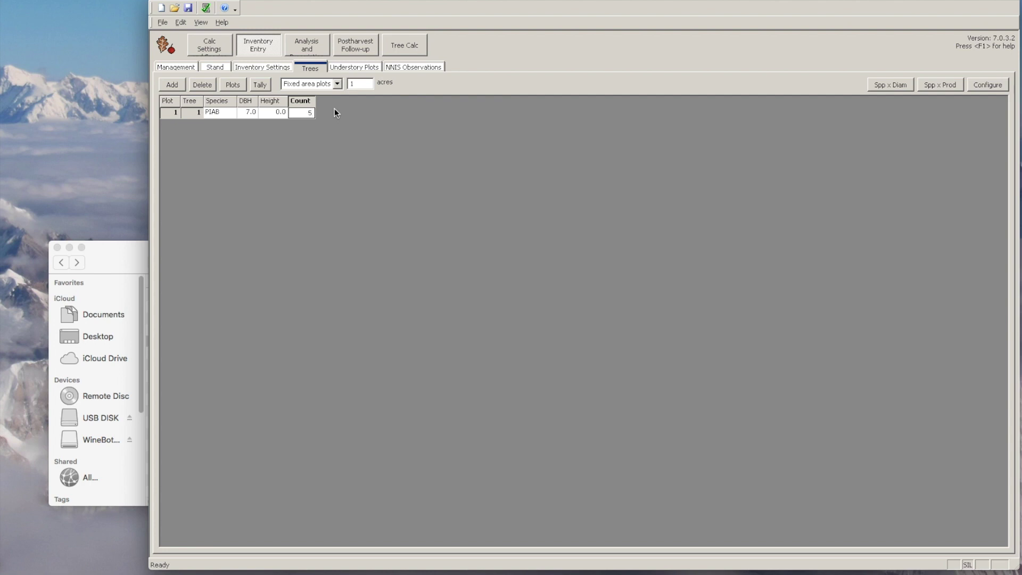
- Add a second tree record to plot 1 with species PIAB, DBH 8 and count 20
click(177, 83)
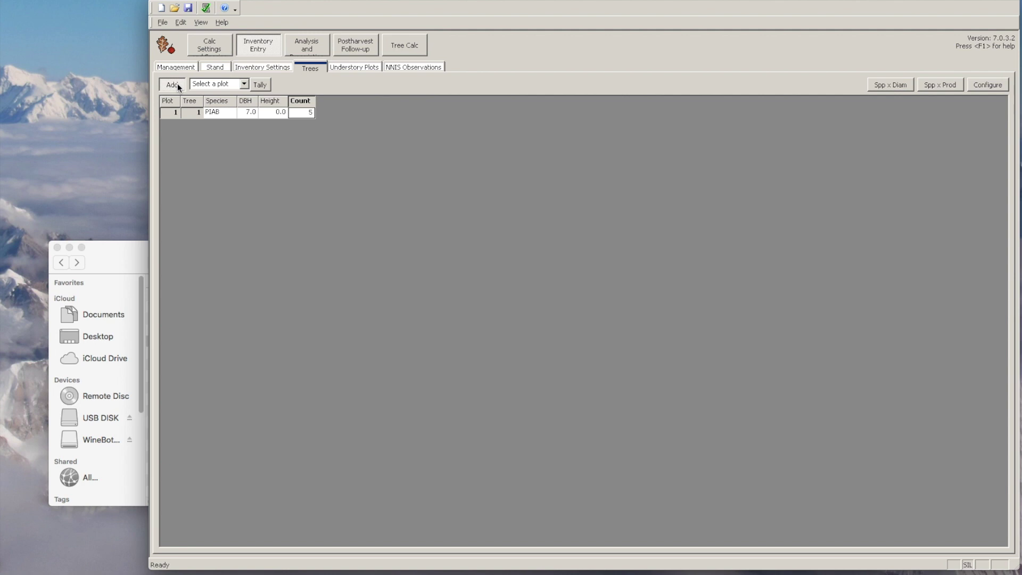
click(232, 84)
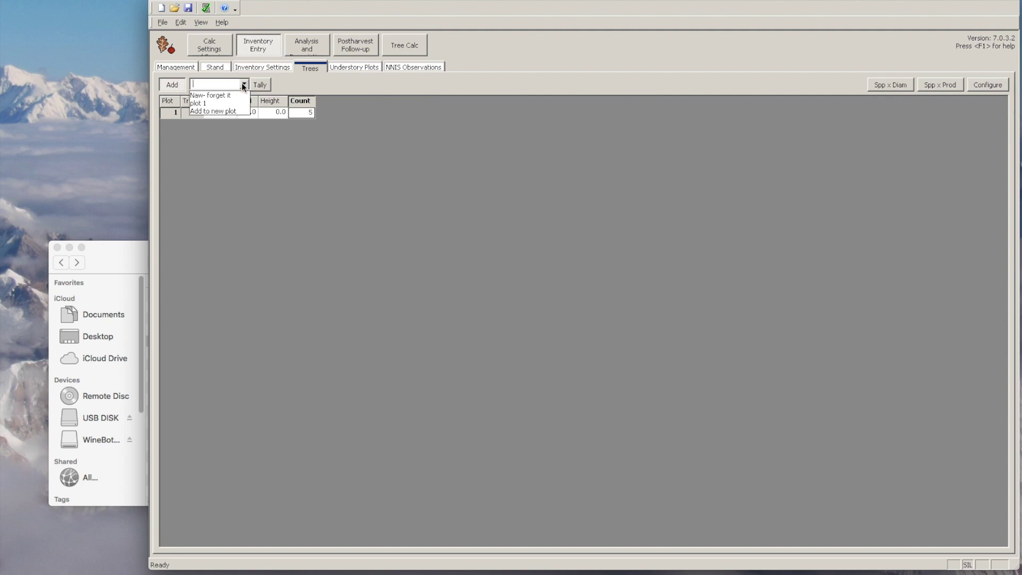
click(221, 104)
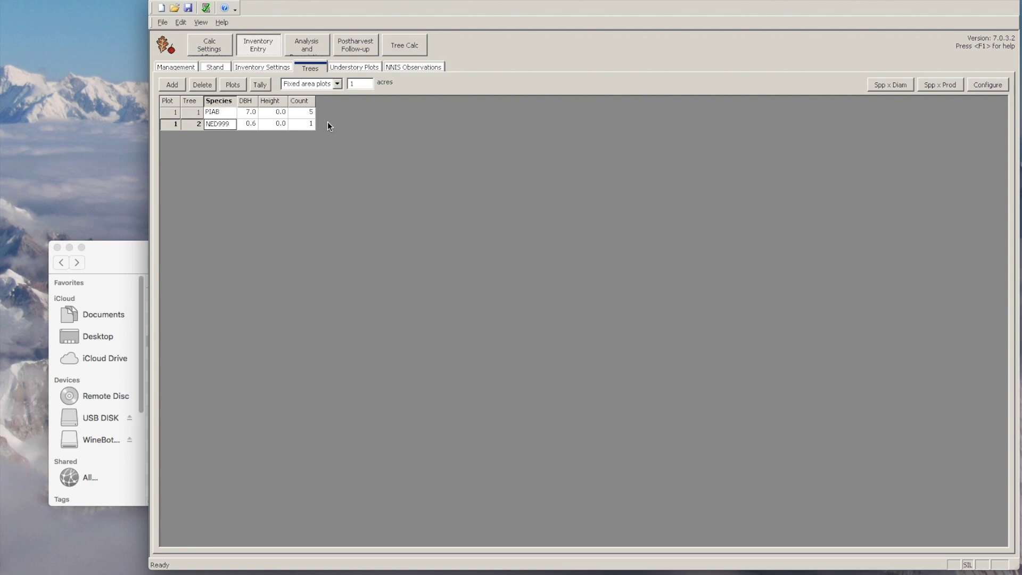
text(piab)
key(Tab)
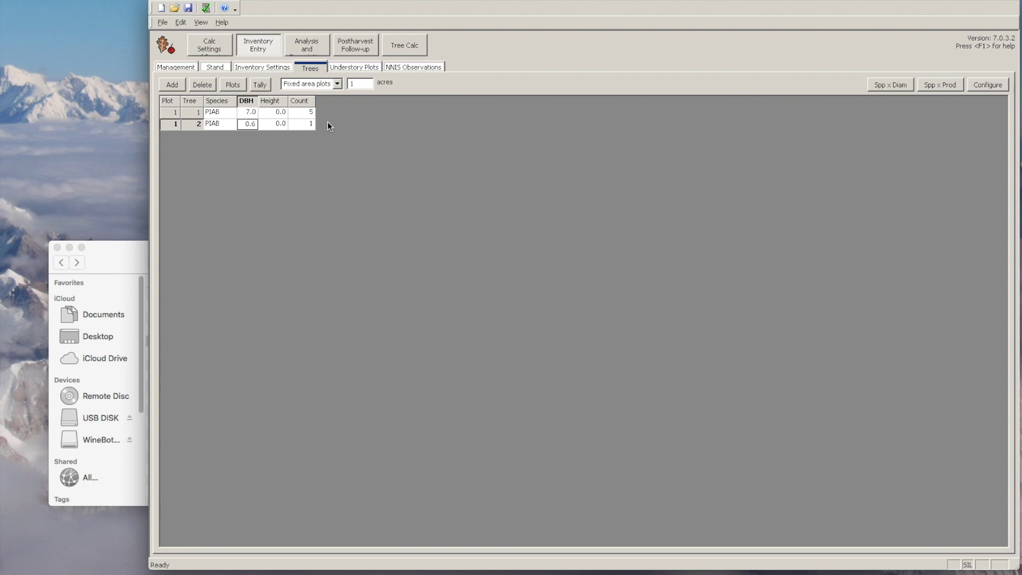
text(8)
key(Tab)
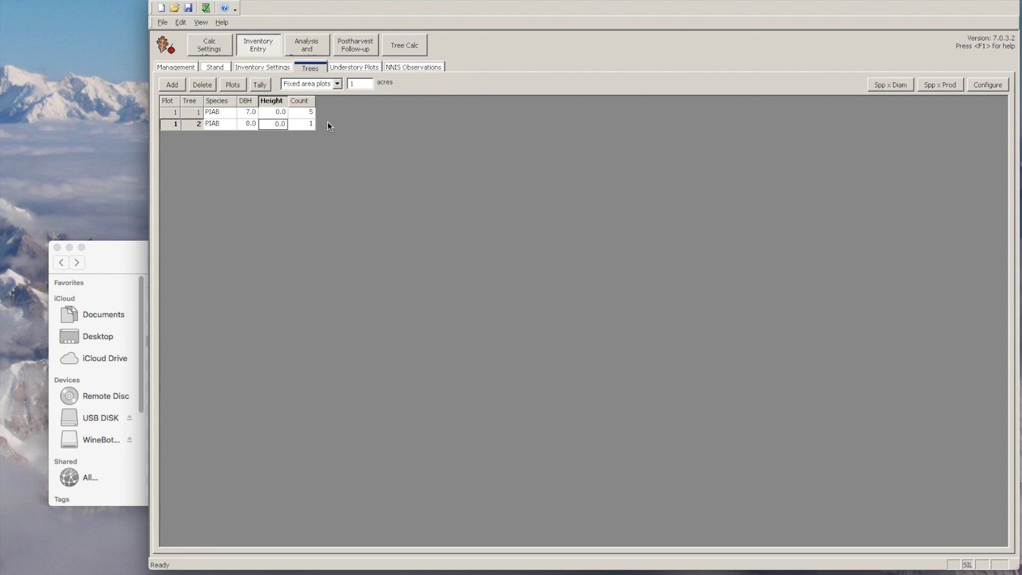
key(Tab)
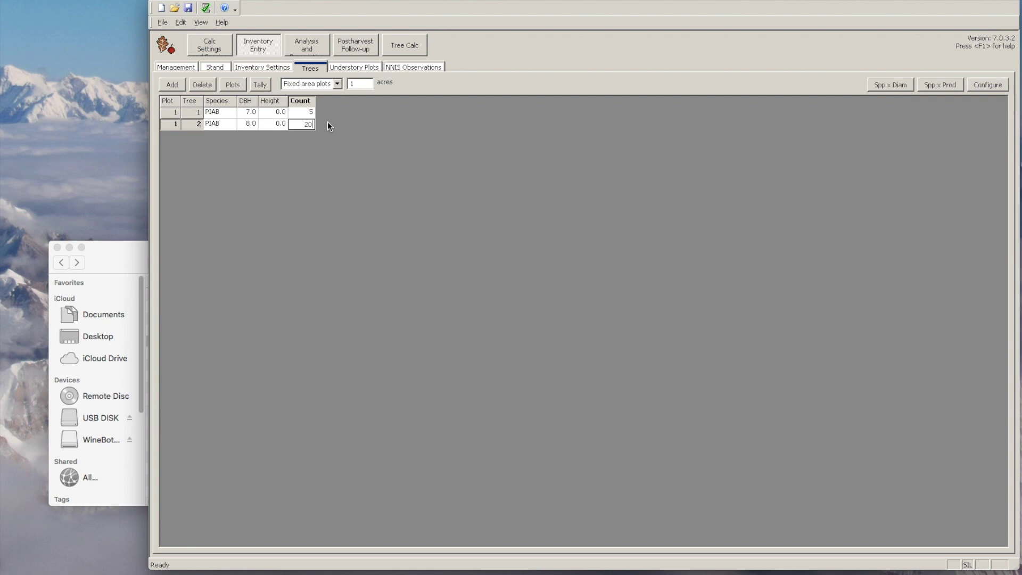
- Add a third tree record to plot 1 with species PIAB, DBH 12 and height 4
key(Tab)
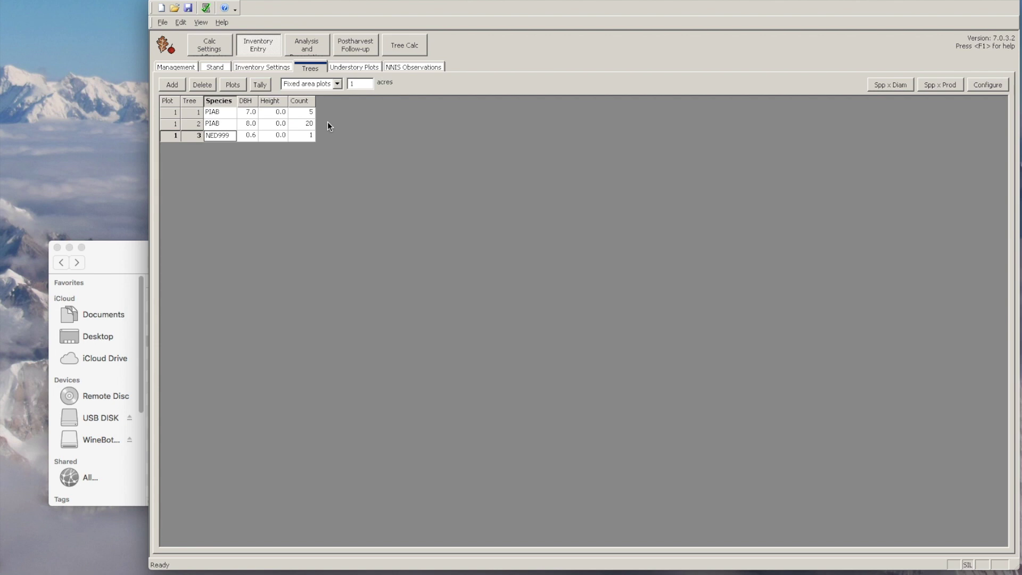
text(piab)
key(Tab)
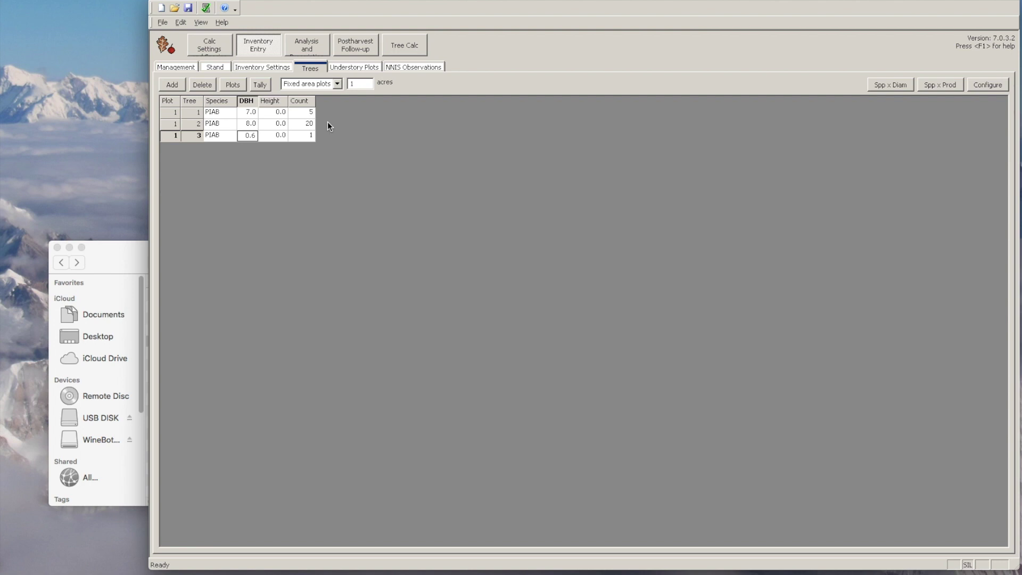
text(12)
key(Tab)
text(4)
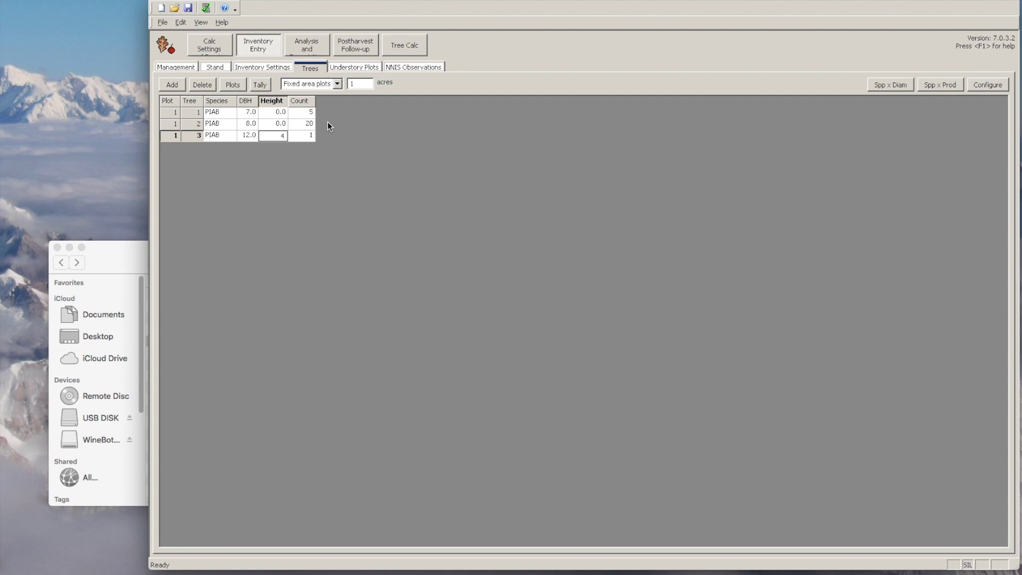
key(Tab)
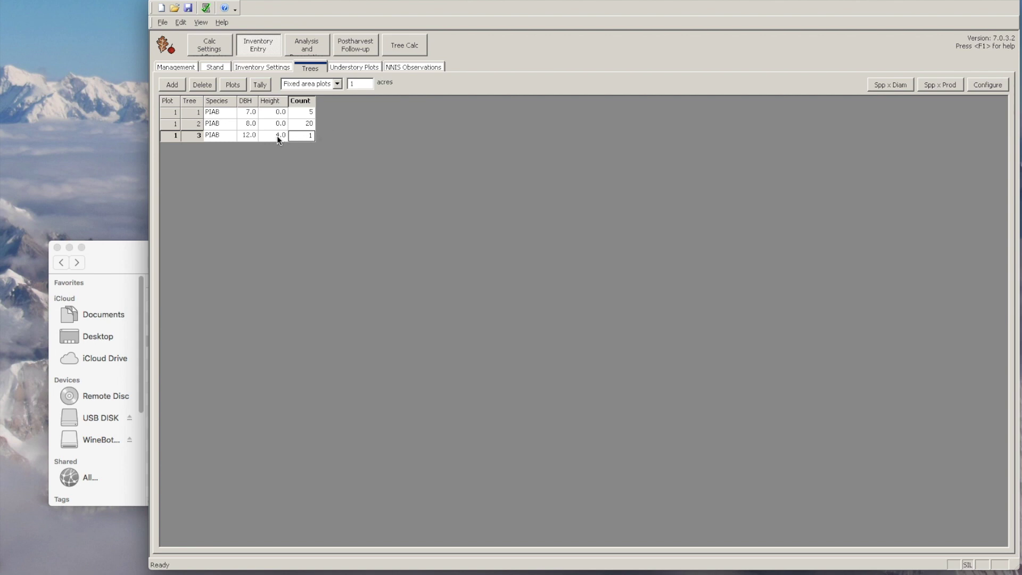
- Read the variable description of the tree table's Height column and close it
right_click(272, 100)
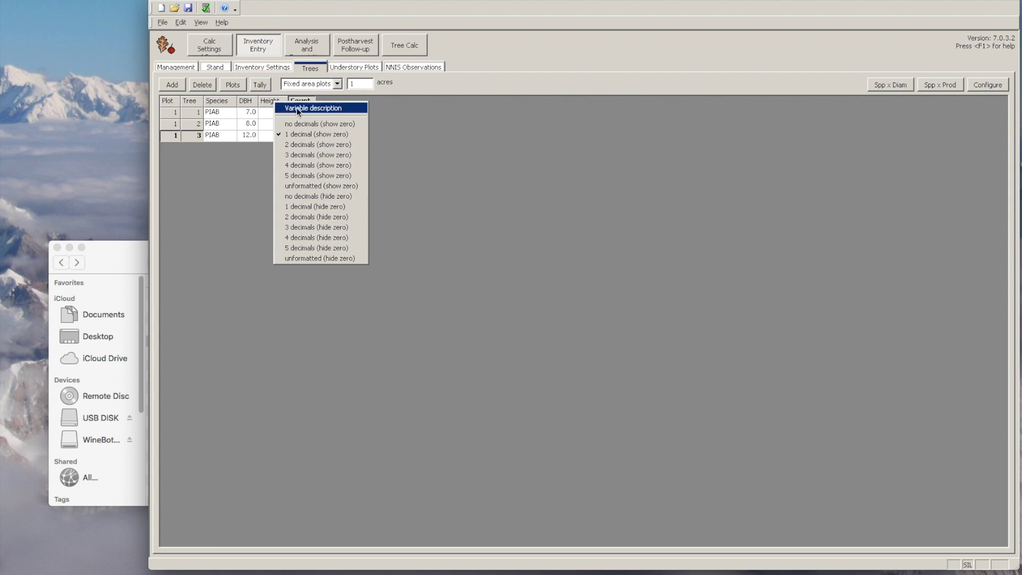
click(296, 107)
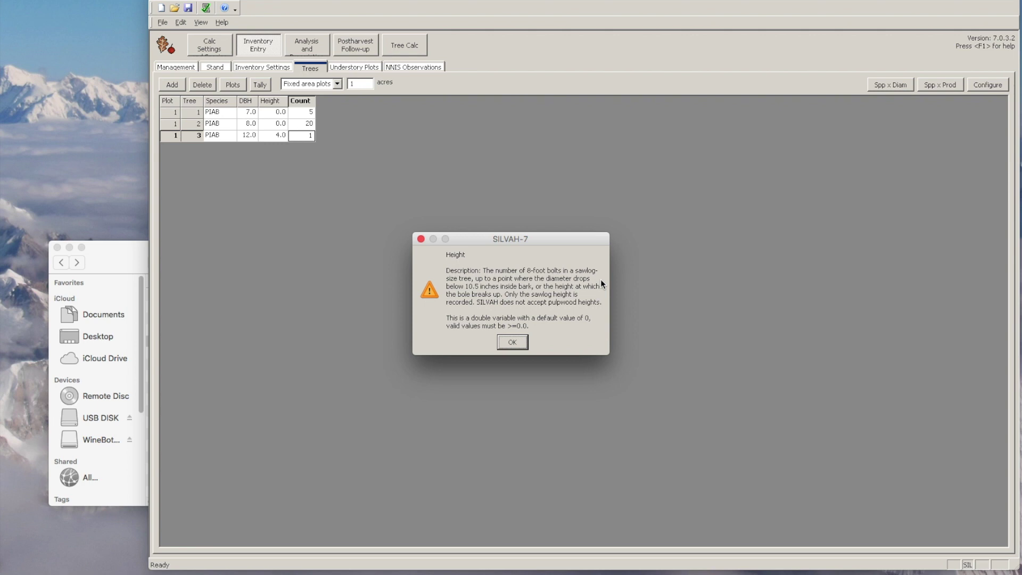
click(512, 342)
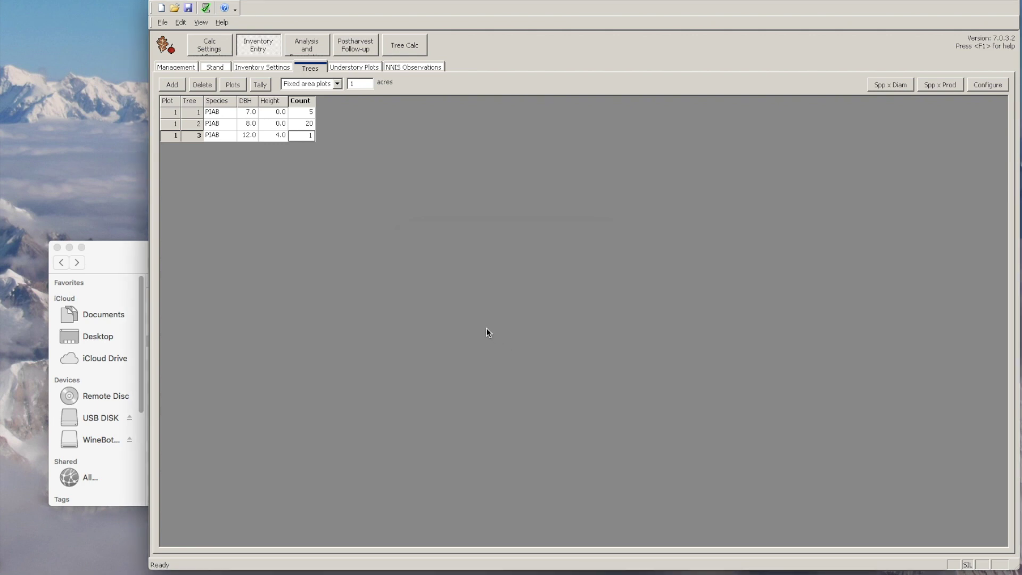
- Set the third tree record's height to 8 and its count to 20
click(271, 136)
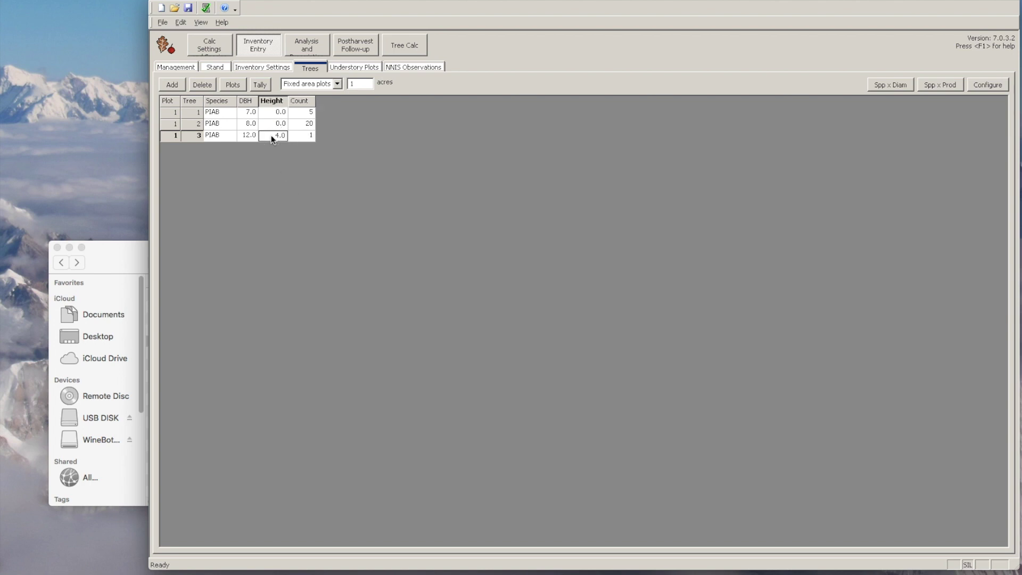
text(8)
key(Tab)
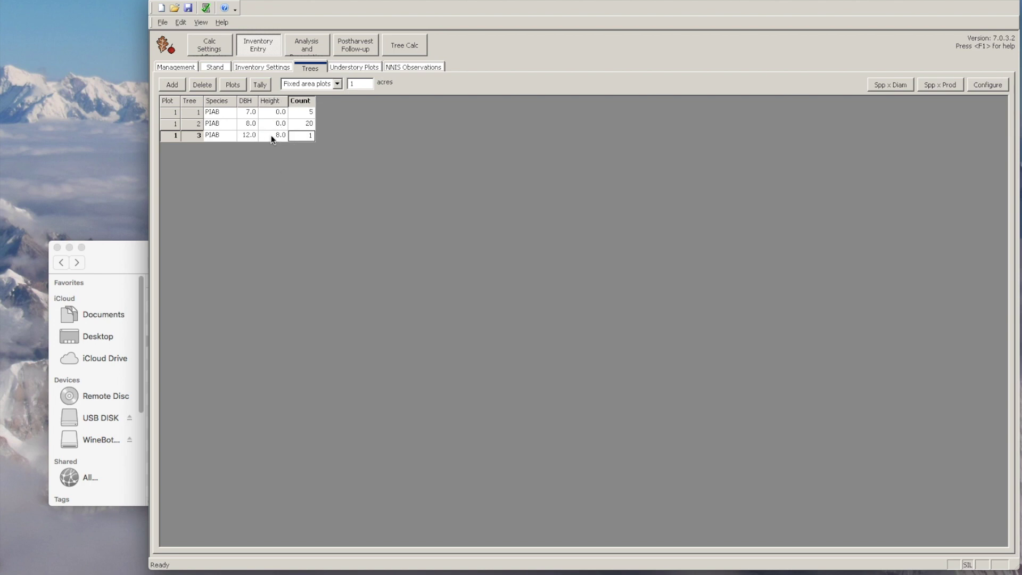
text(20)
key(Return)
- Open the existing inventory file trail run 1.sil7 from the data set all folder
click(174, 8)
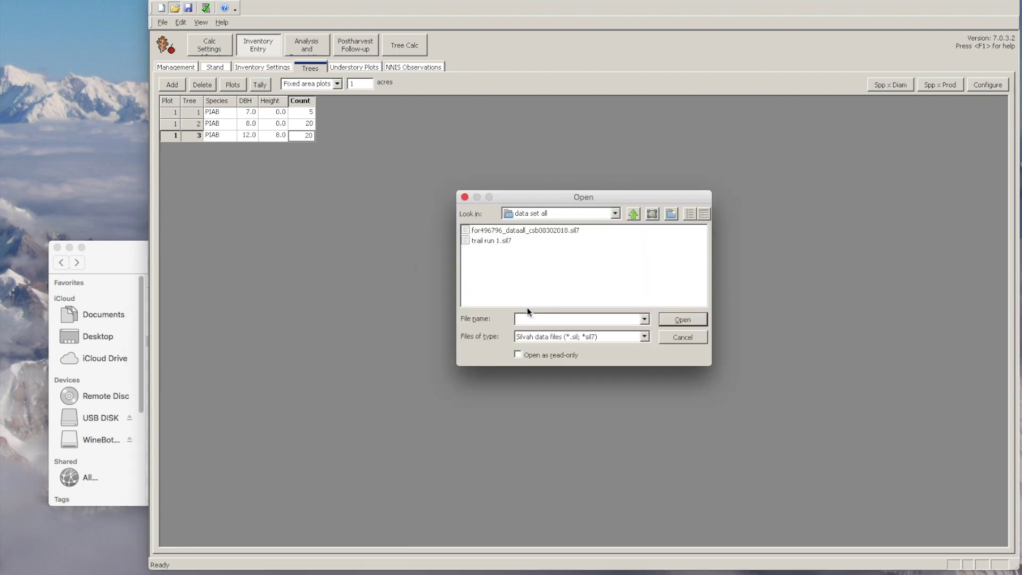
click(493, 242)
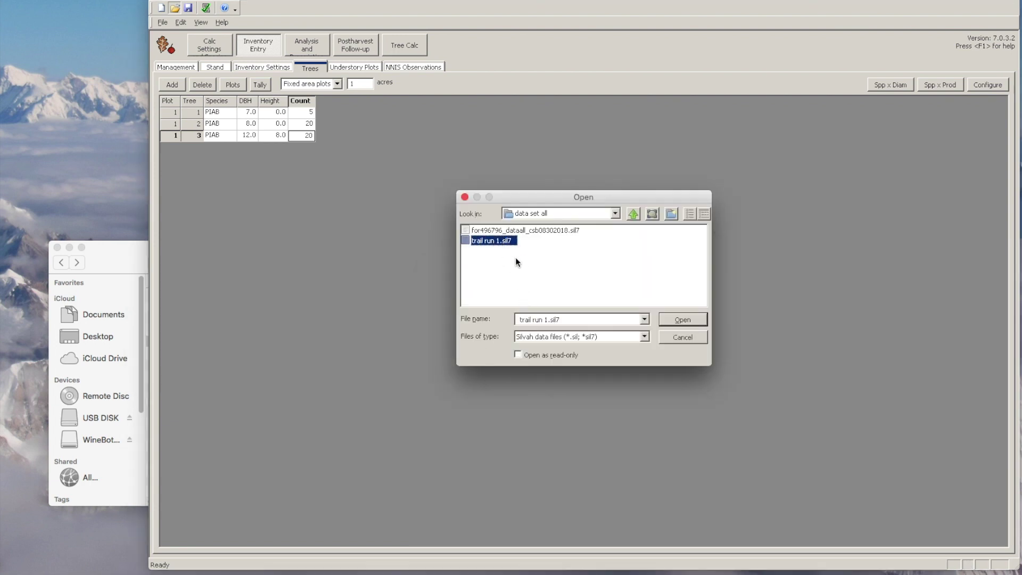
click(668, 322)
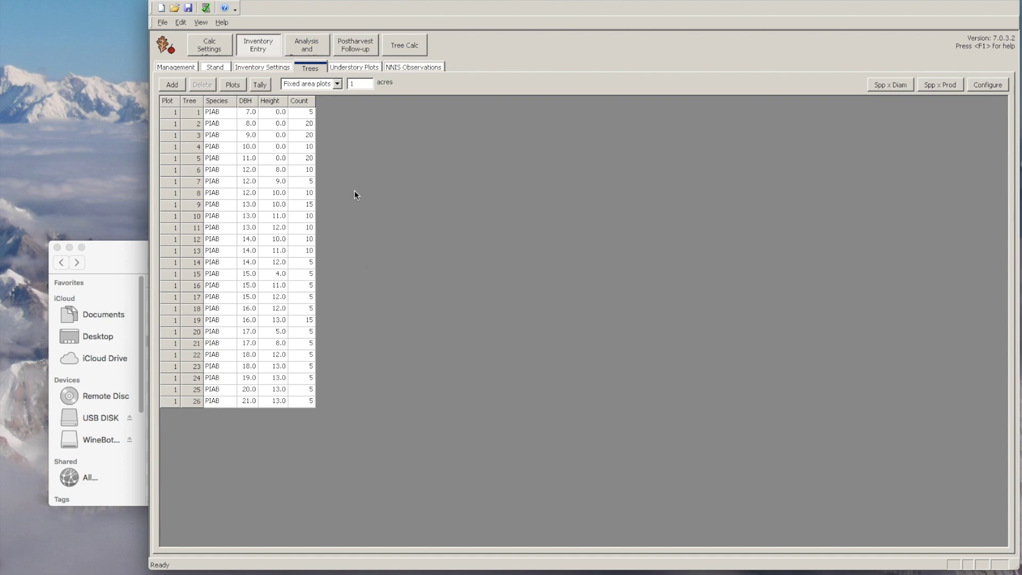
- Clear the analysis stand list and add trail run 1.sil7 from the data set all folder
click(305, 46)
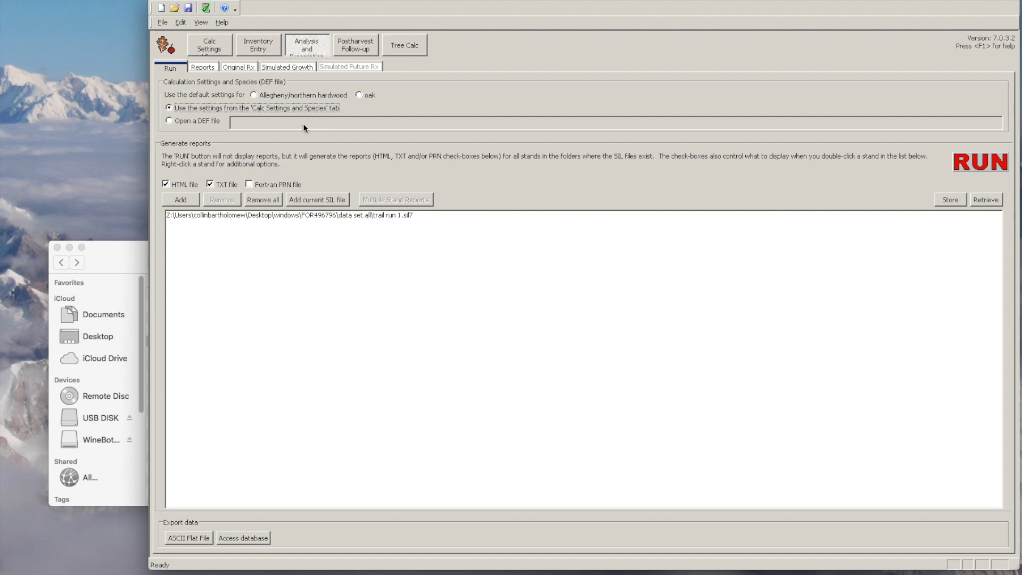
click(257, 202)
click(181, 201)
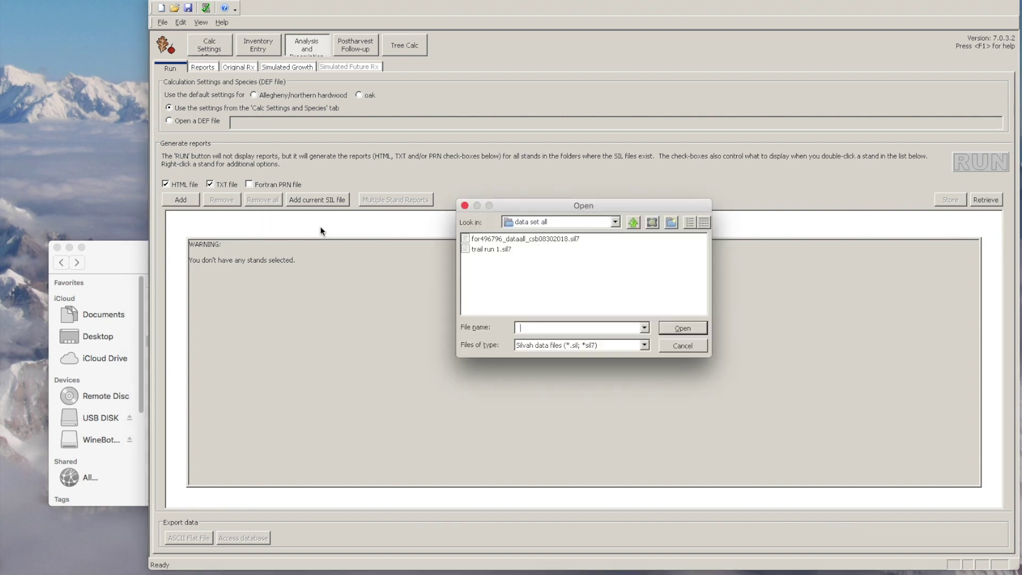
click(491, 251)
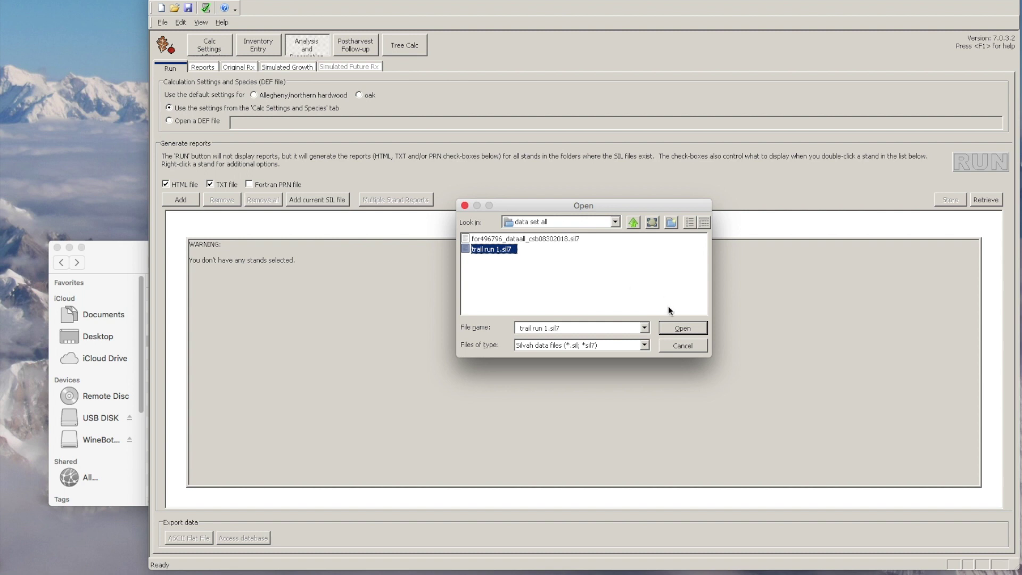
click(678, 331)
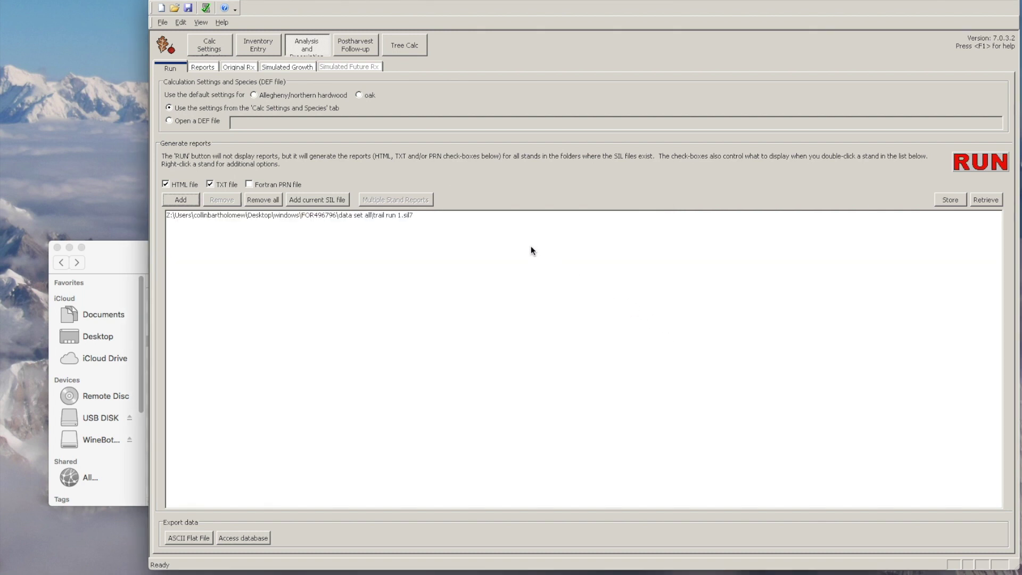
- Keep the Basal Area, Relative density, Number of Trees and Board volume, Int. tables selected for the original stand and run the report generation
click(202, 68)
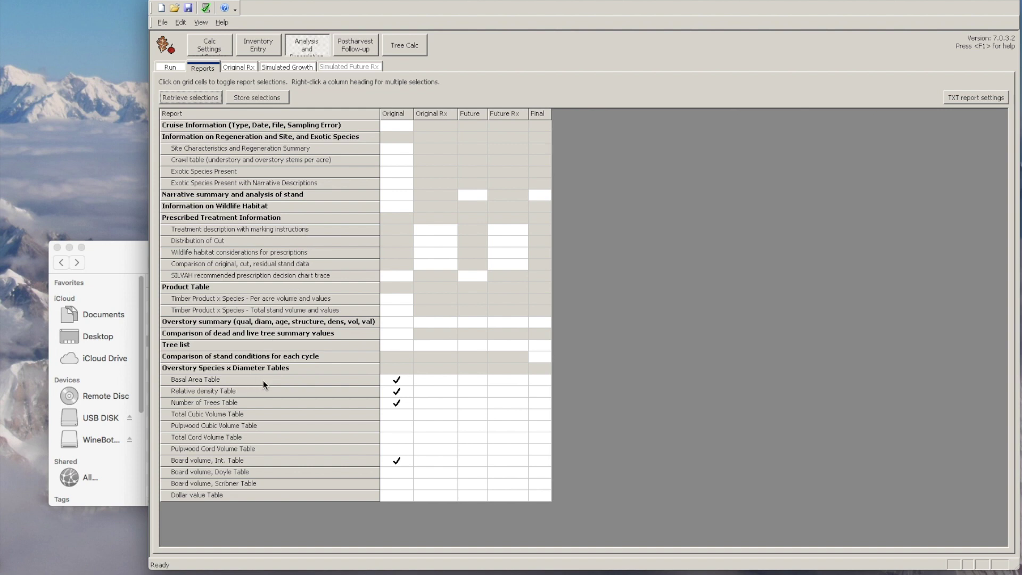
click(399, 382)
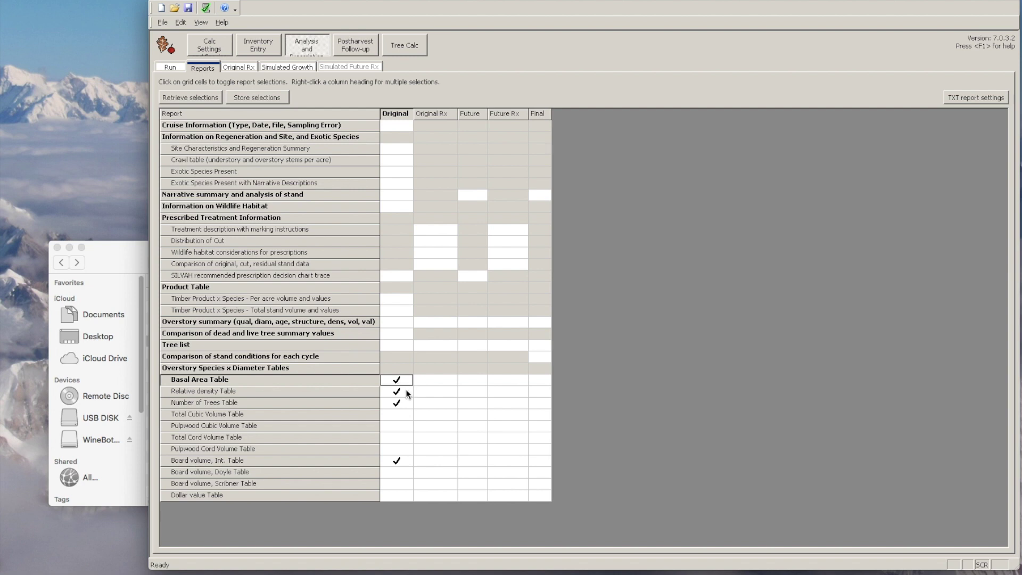
click(406, 393)
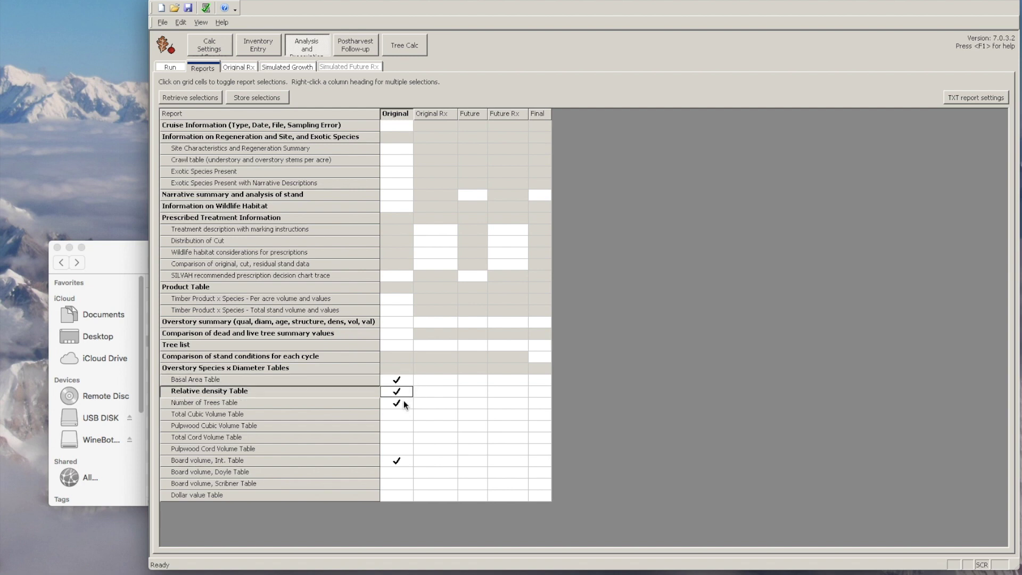
click(404, 403)
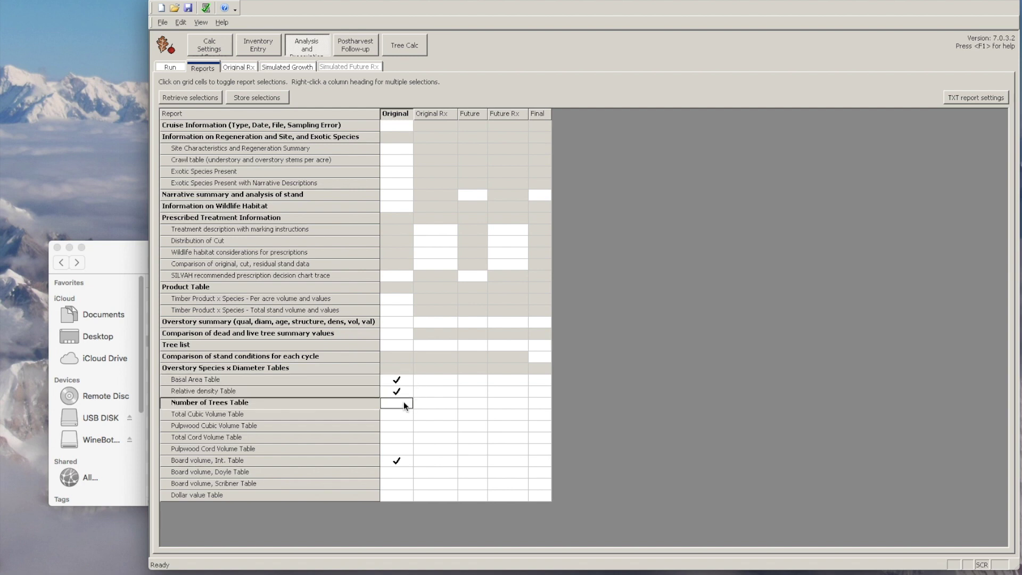
click(406, 462)
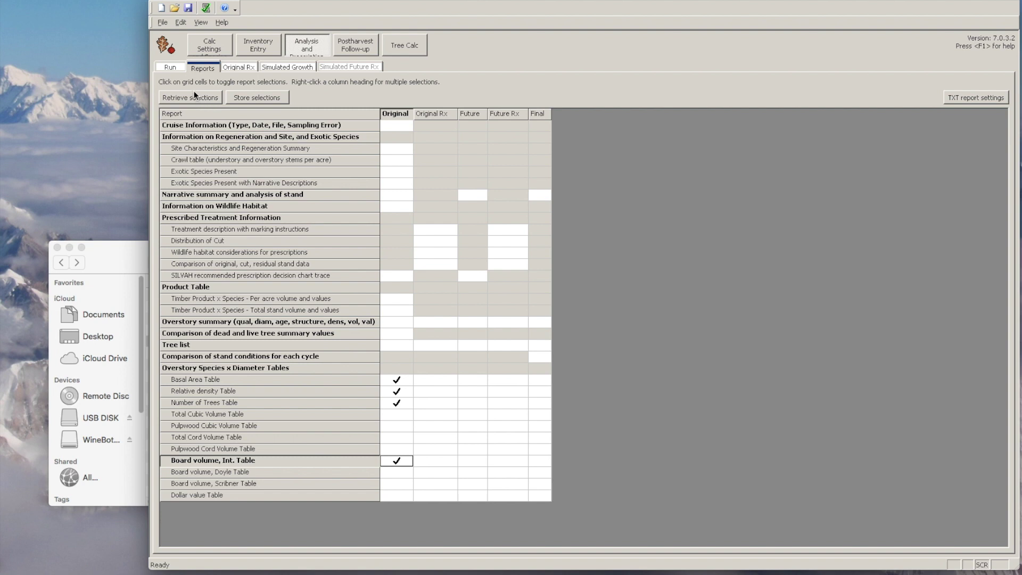
click(170, 69)
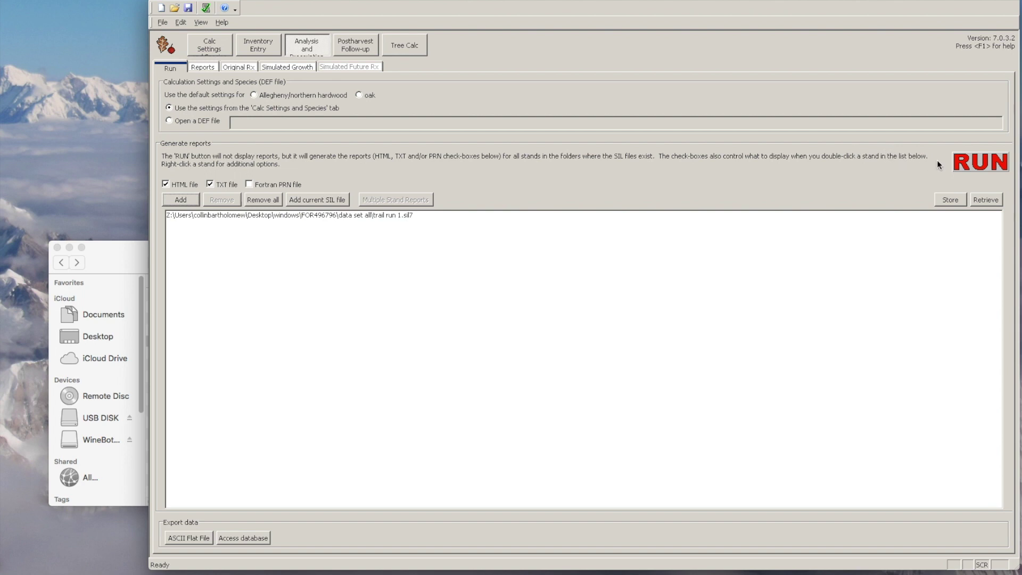
click(965, 167)
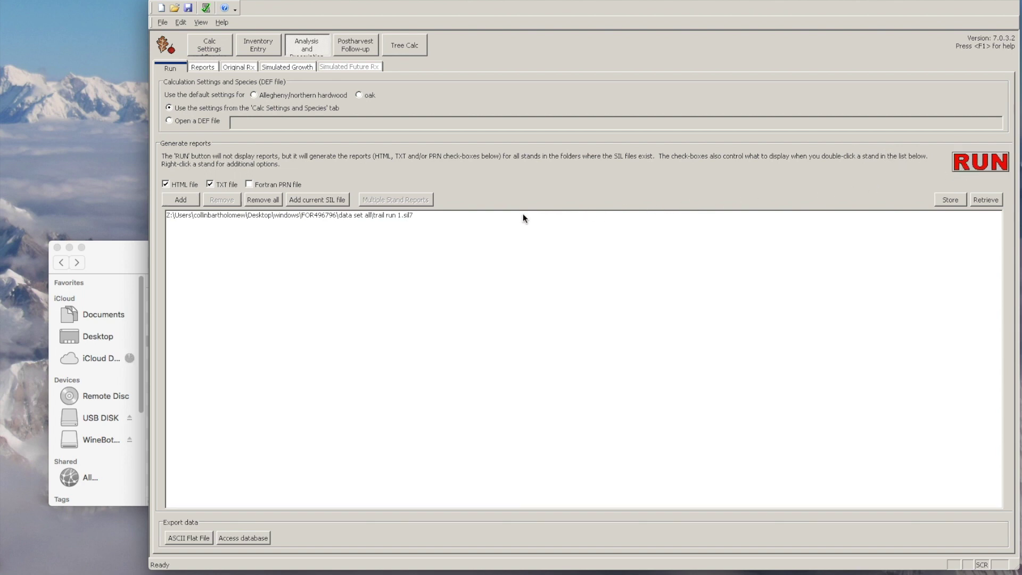
- Switch to Finder and open the trail run 1.html report from the data set all folder inside FOR496796
click(111, 258)
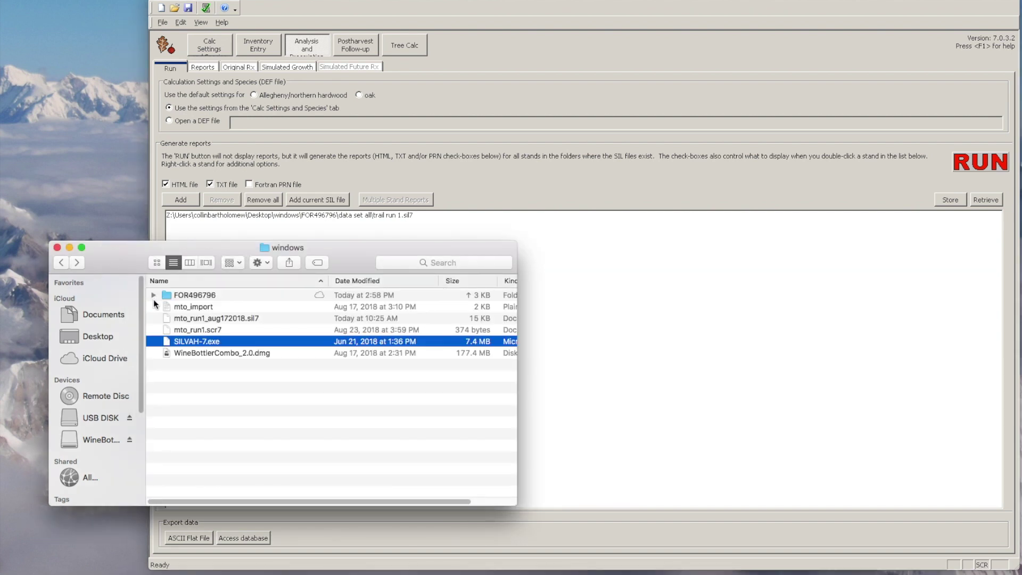
double_click(169, 296)
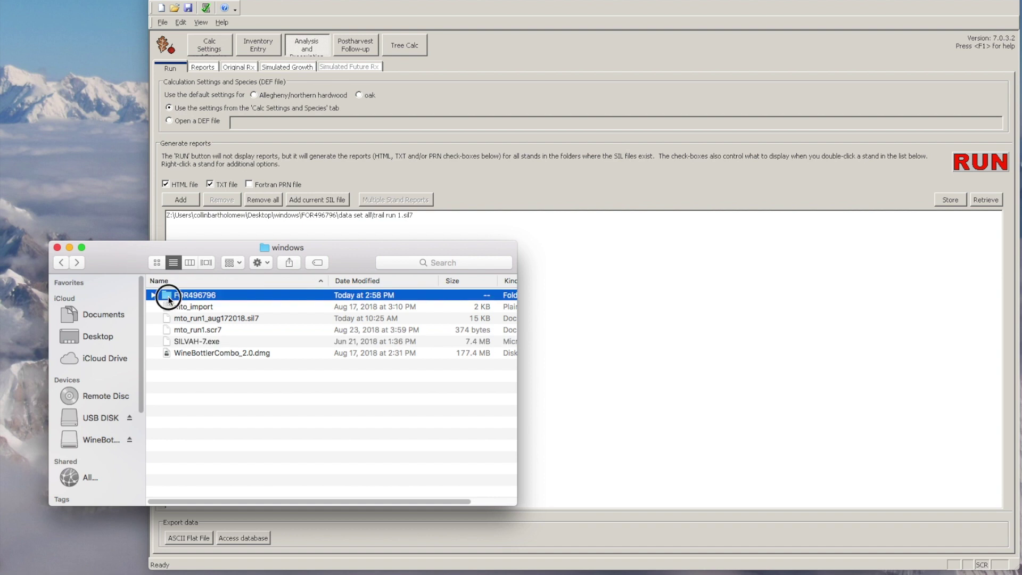
double_click(167, 353)
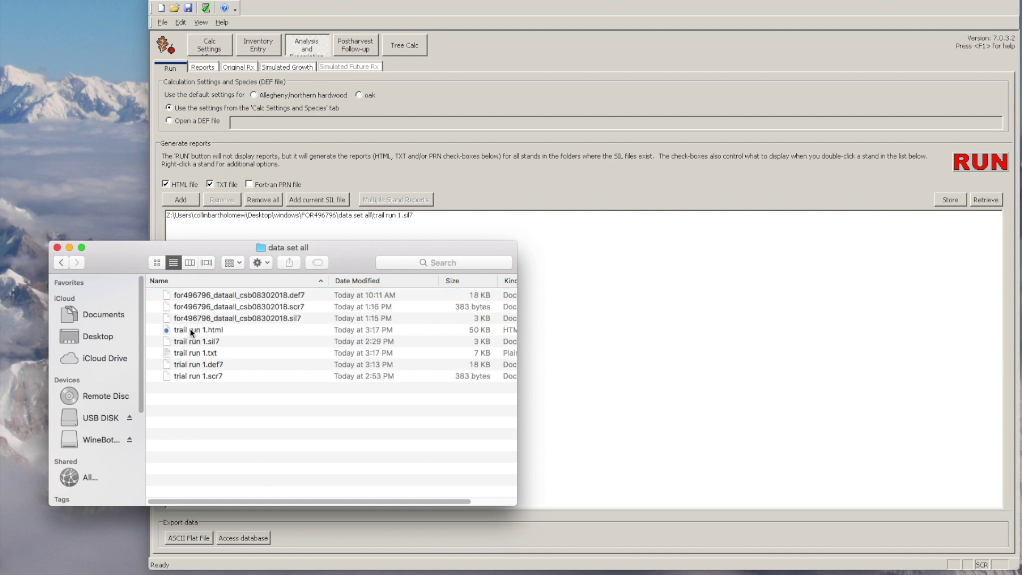
double_click(190, 330)
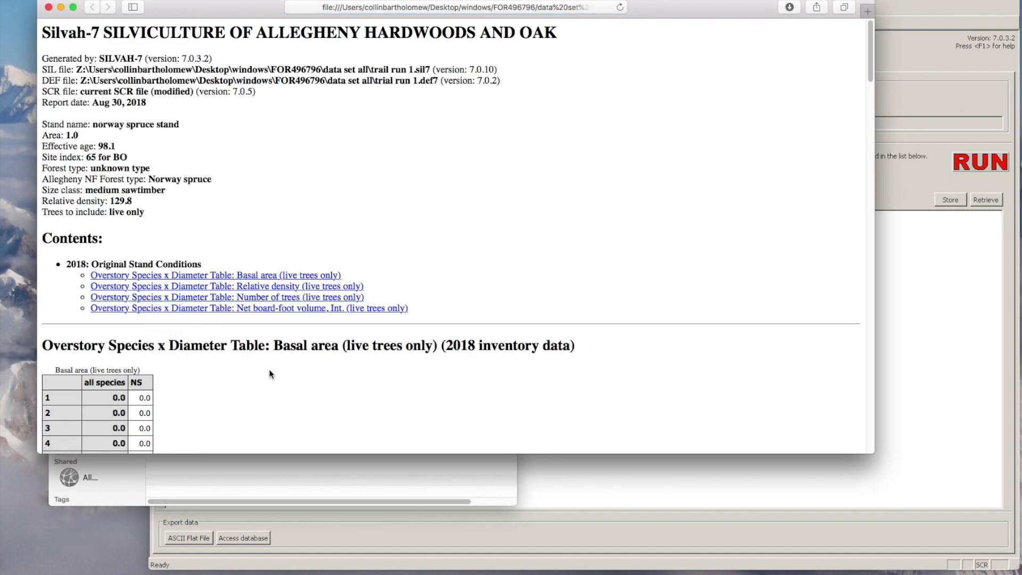
- Examine the report's basal area, relative density, number of trees and net board-foot volume tables, and return to SILVAH
scroll(295, 384, down, 10)
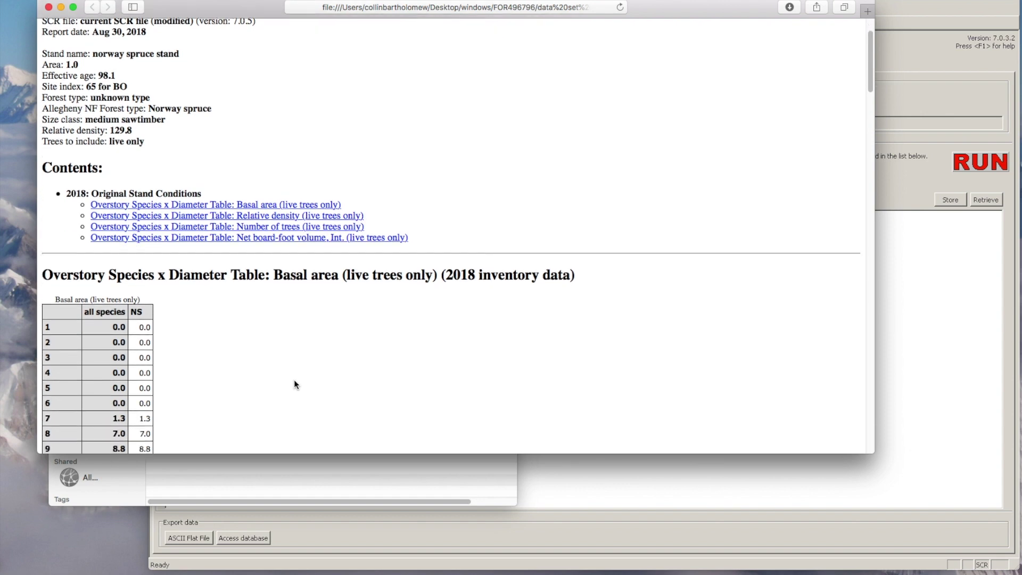
scroll(293, 384, down, 6)
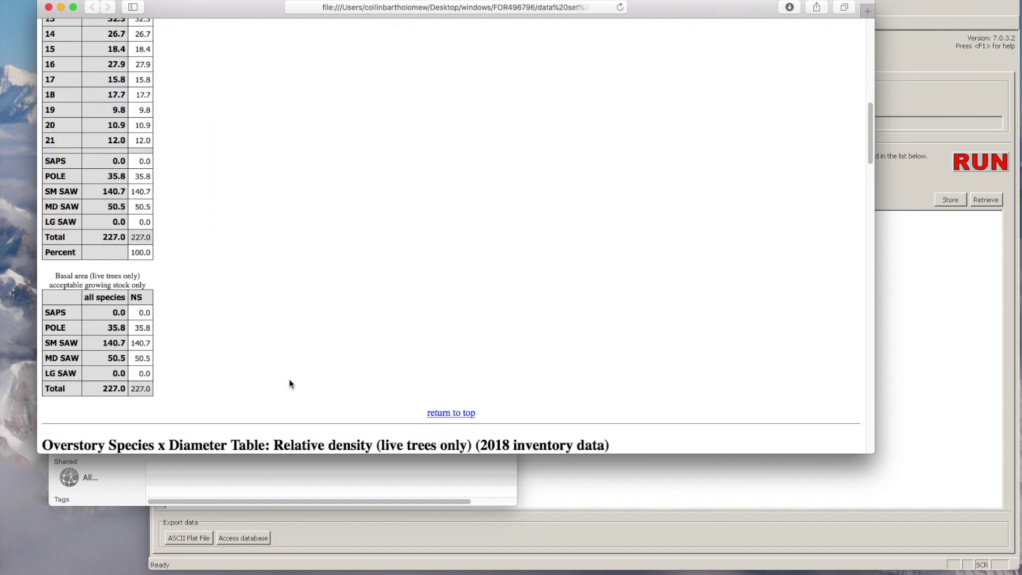
scroll(289, 383, down, 17)
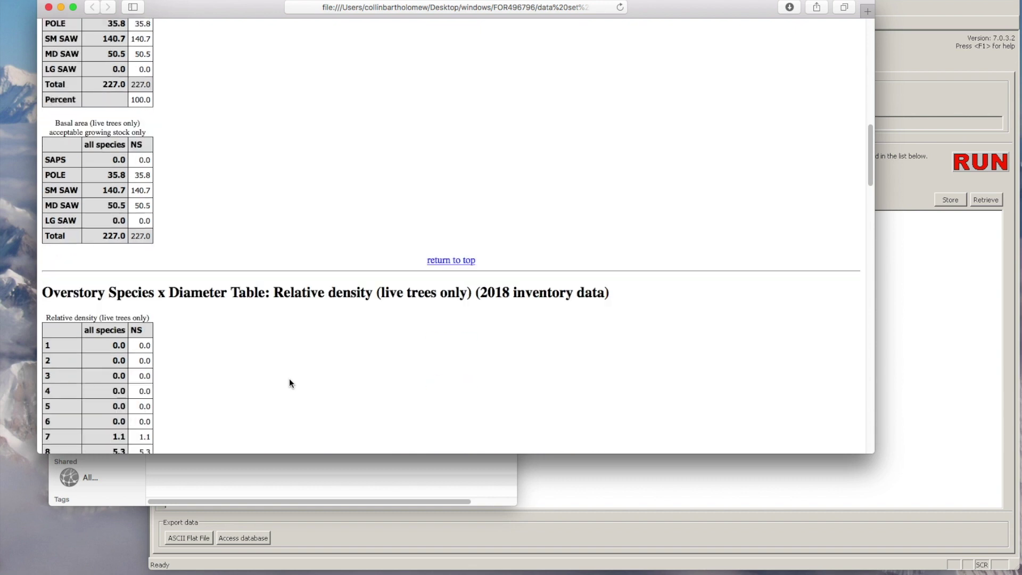
scroll(289, 382, down, 3)
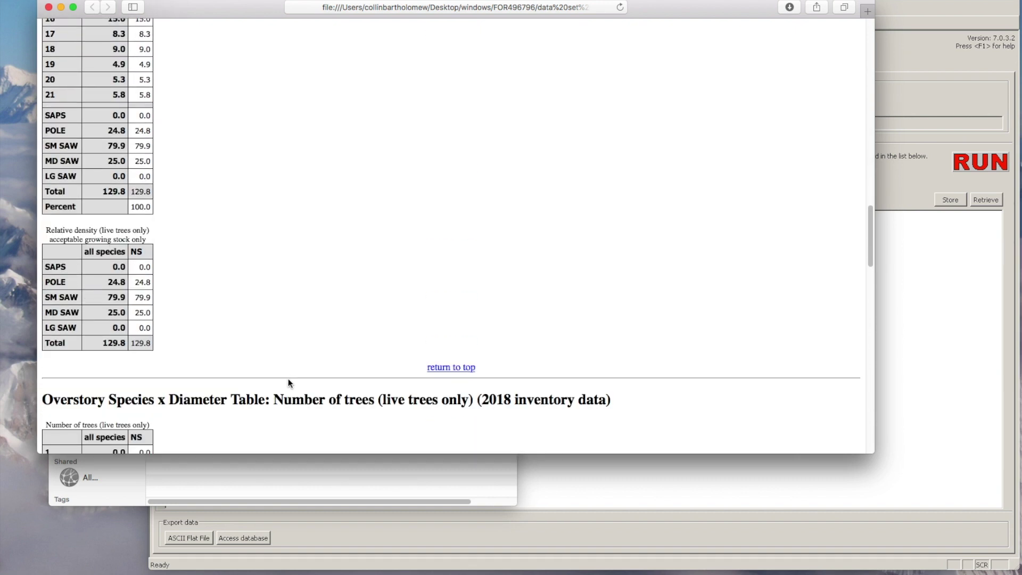
scroll(289, 381, down, 16)
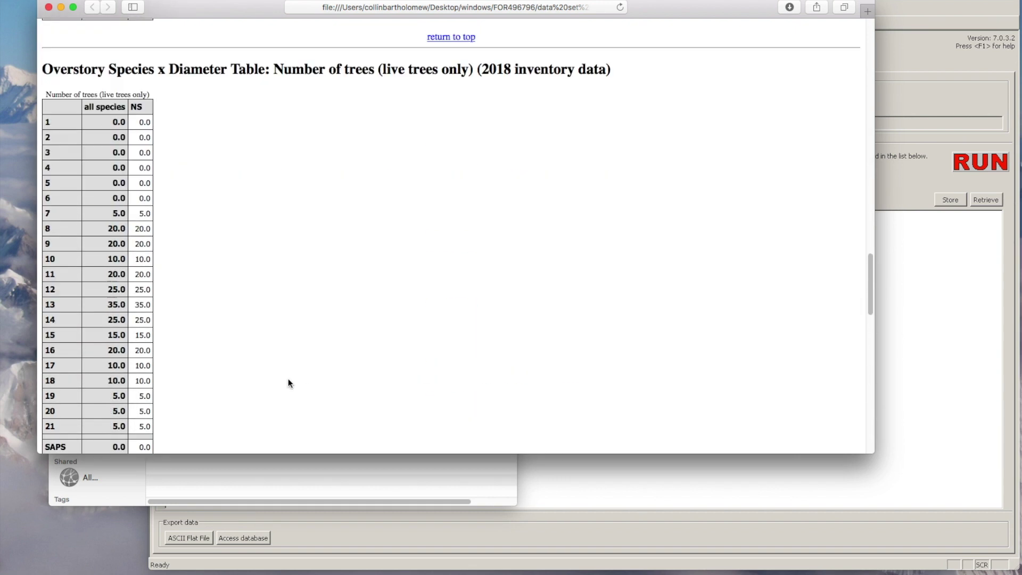
scroll(288, 382, down, 2)
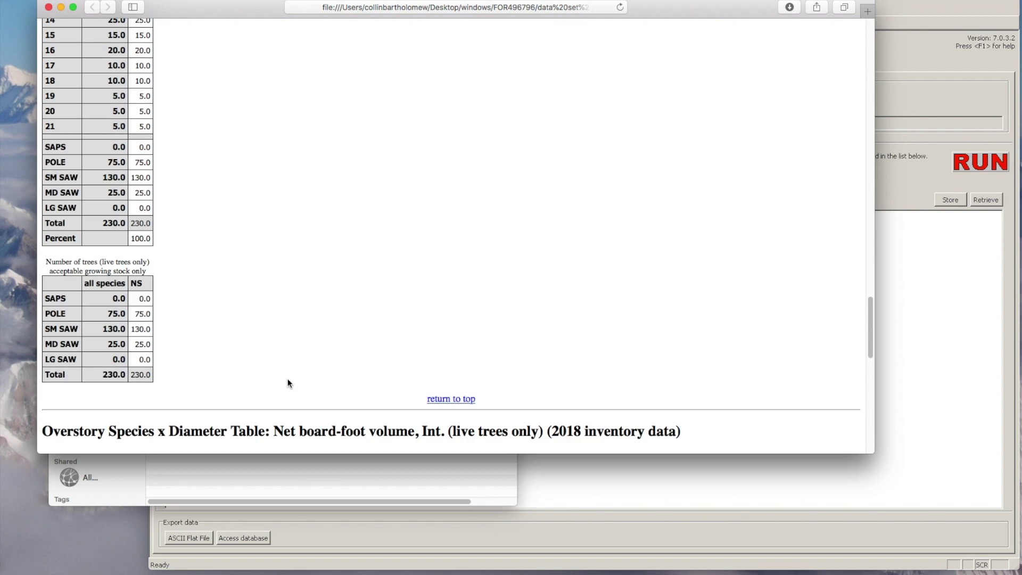
scroll(287, 383, down, 18)
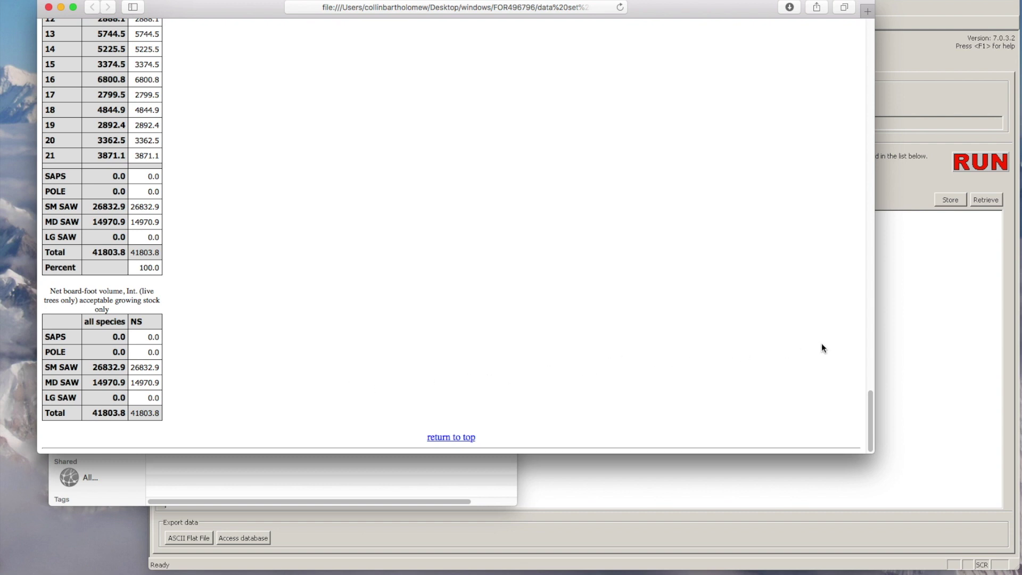
click(894, 343)
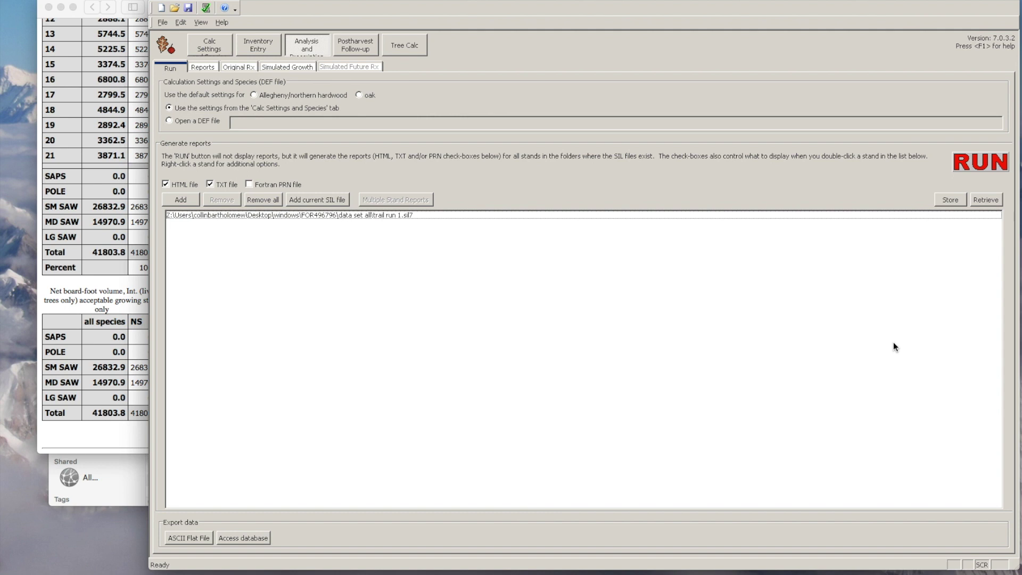